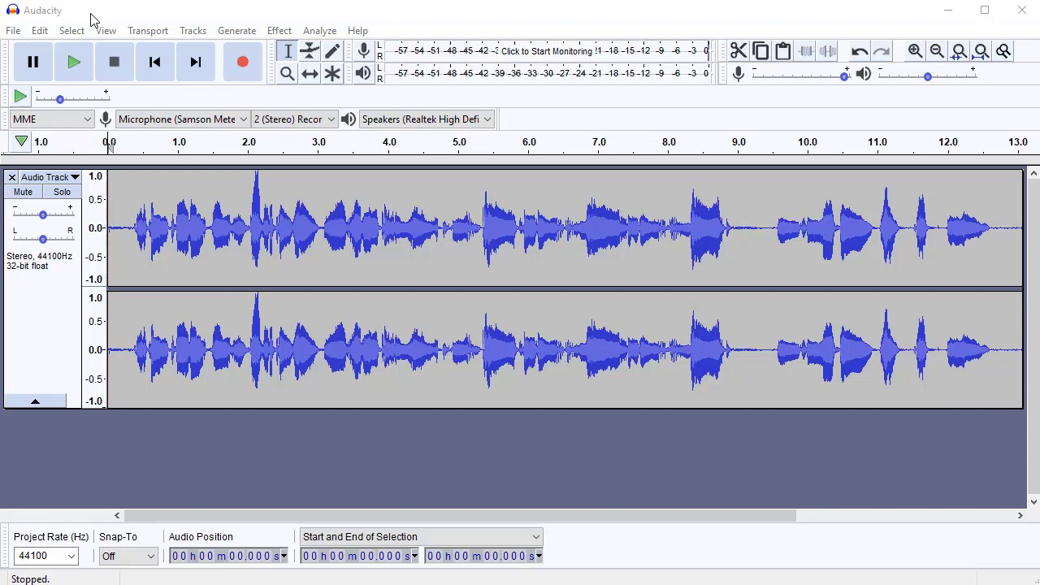
In the Edit Chains dialog, add a new empty chain named 'My chain'.
left_click(215, 12)
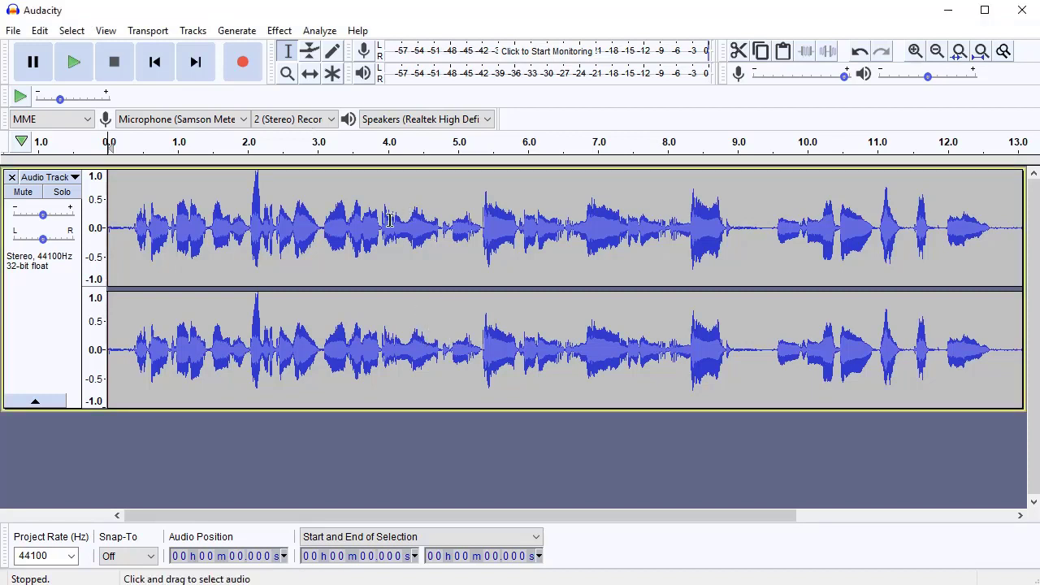
left_click(13, 30)
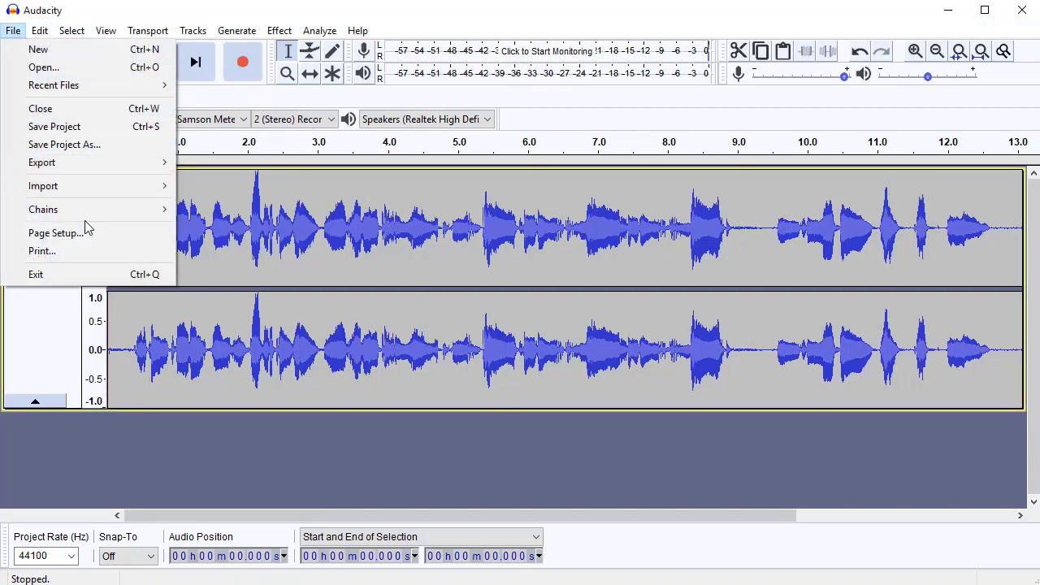
mouse_move(90, 213)
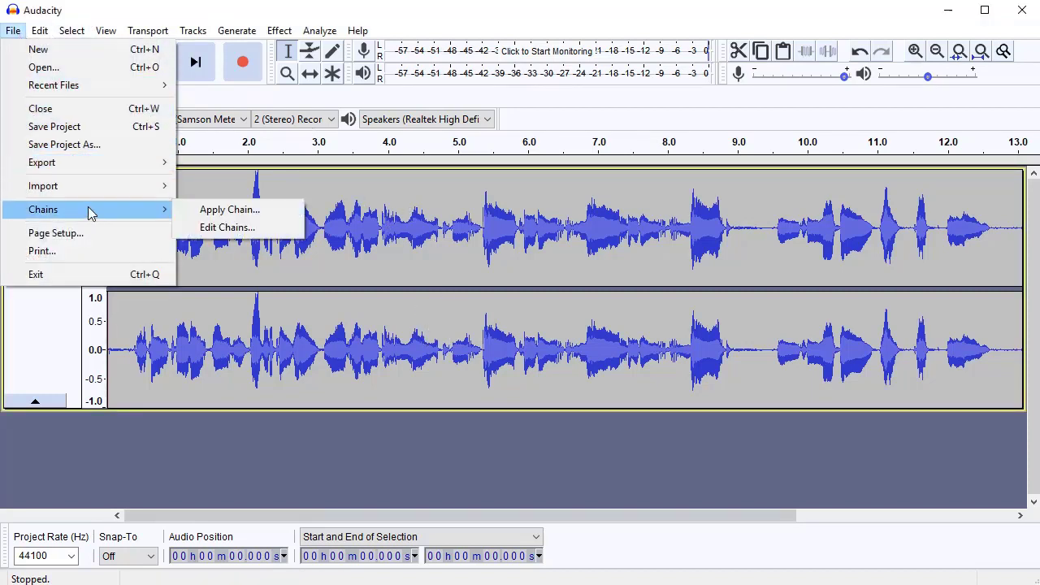
left_click(232, 226)
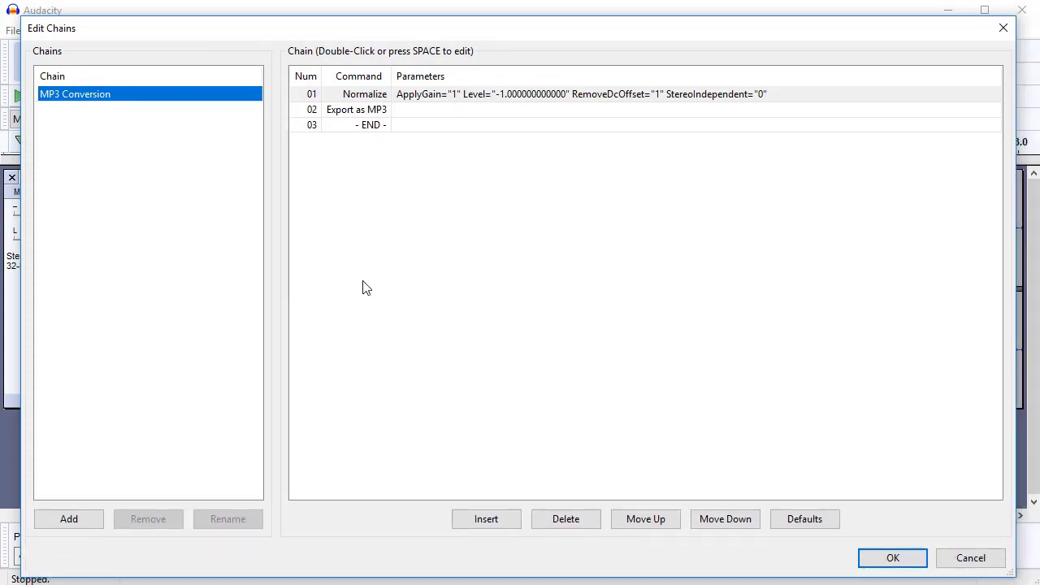
left_click(83, 520)
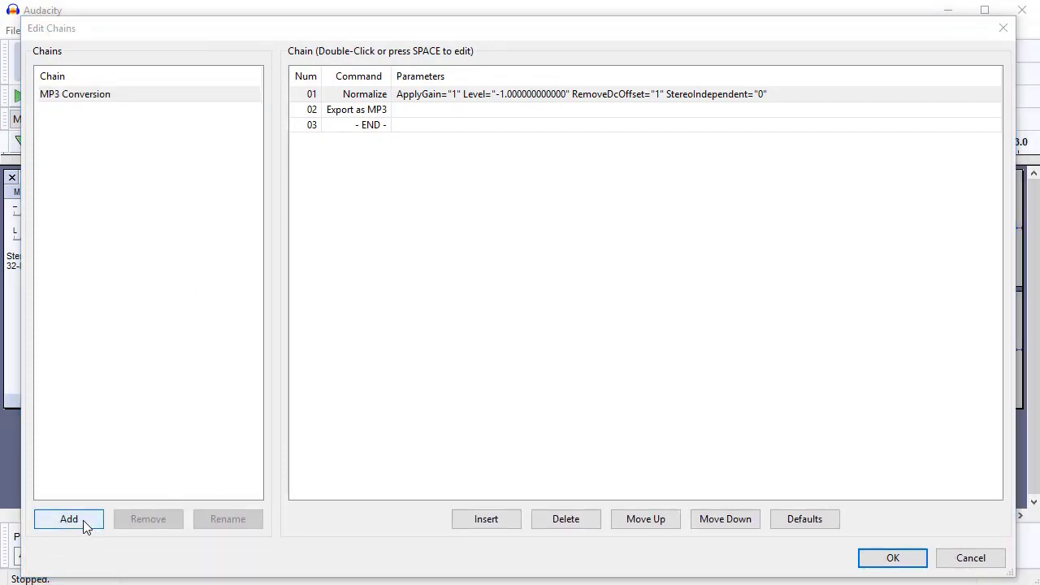
type("My chain")
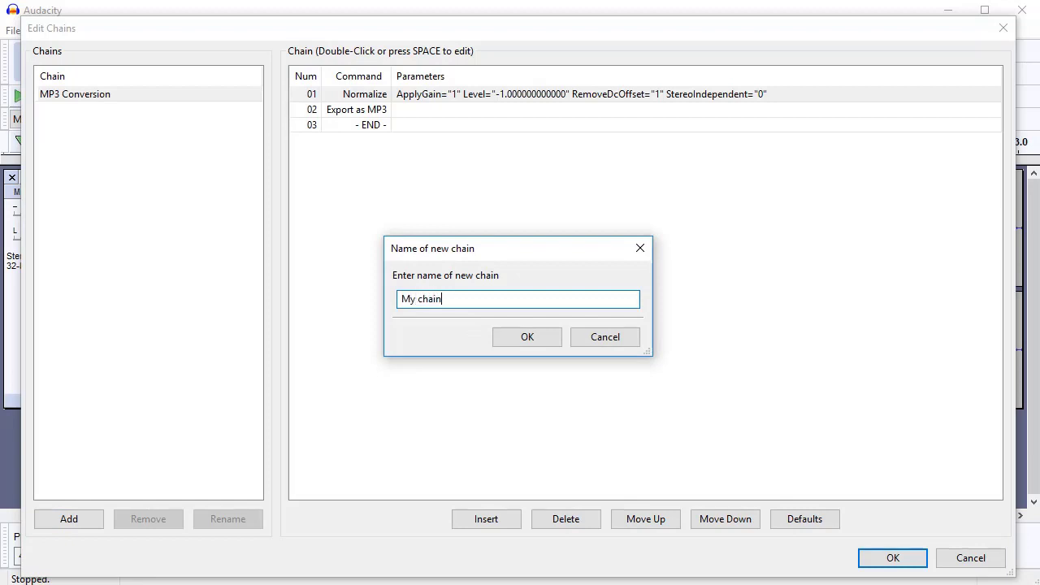
key("Return")
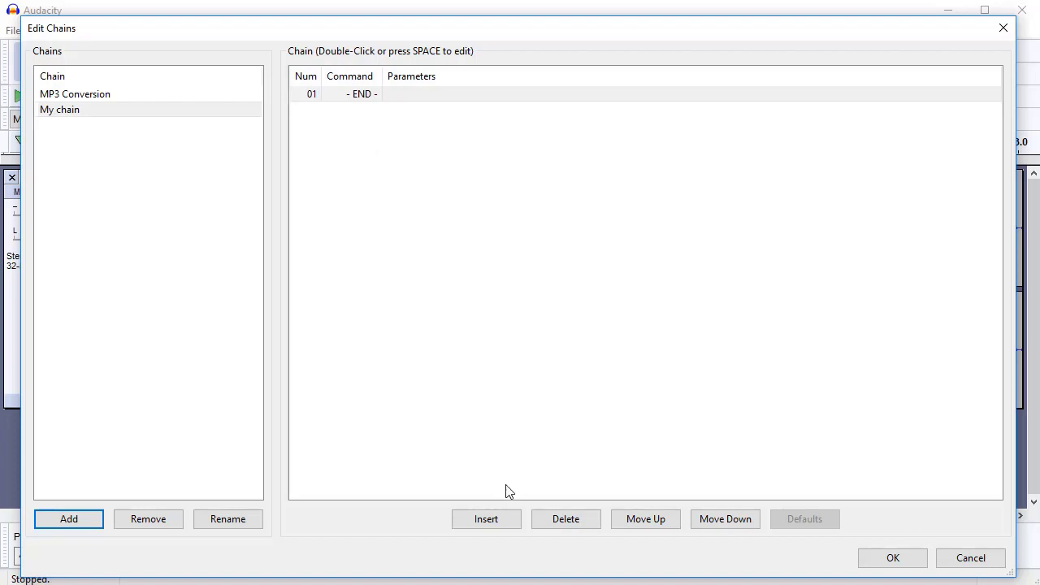
Insert a Normalize command with -2.0 dB maximum amplitude into My chain, then select it.
left_click(487, 519)
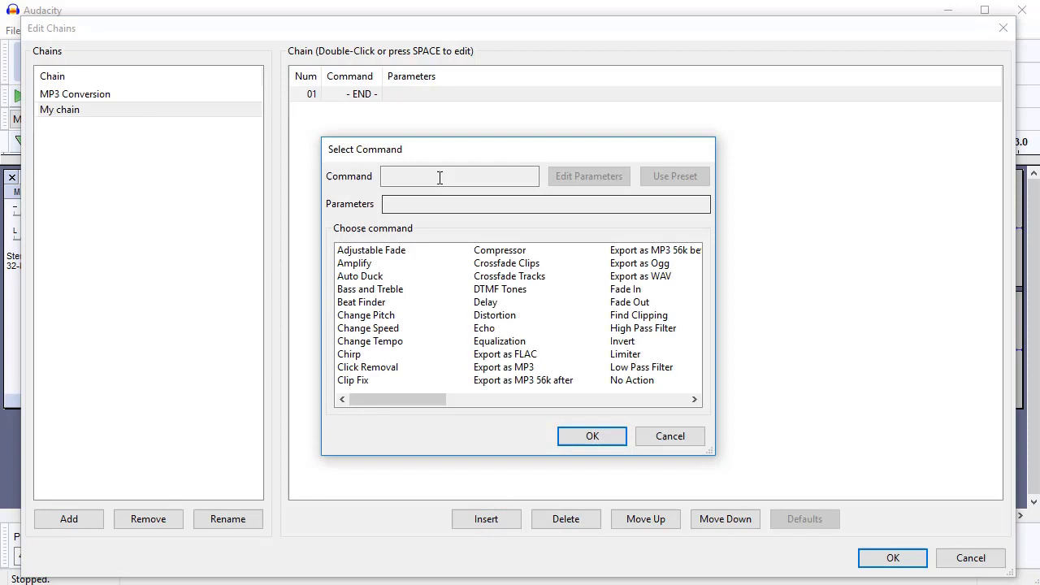
left_click_drag(443, 159, 465, 144)
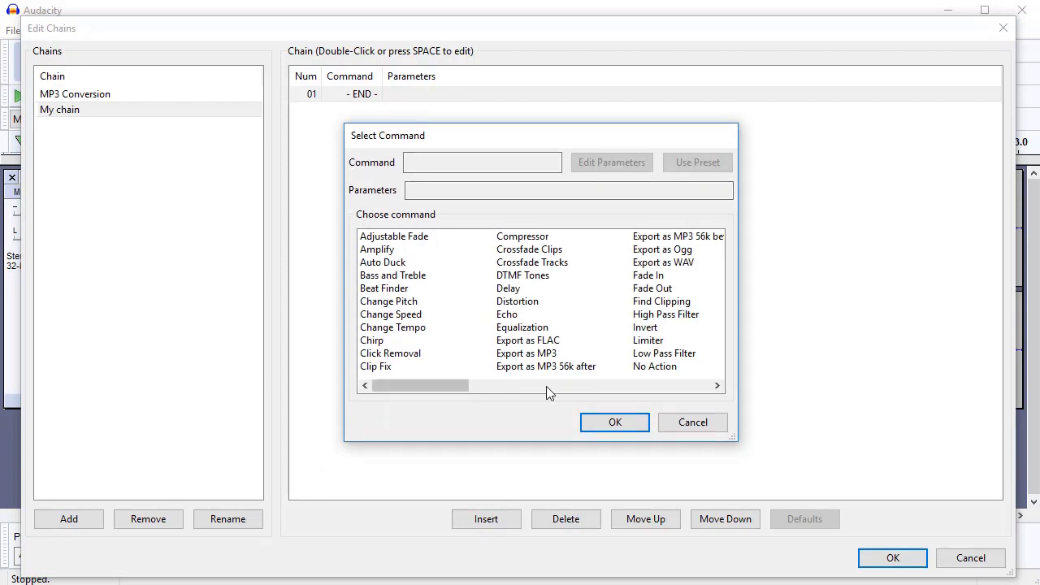
left_click_drag(447, 388, 544, 387)
left_click(522, 262)
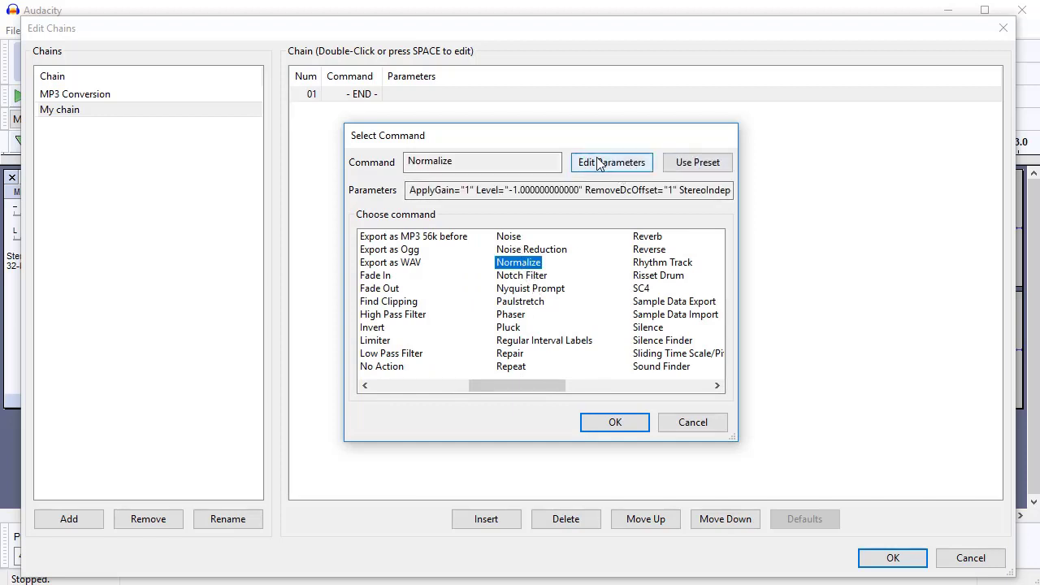
left_click(601, 164)
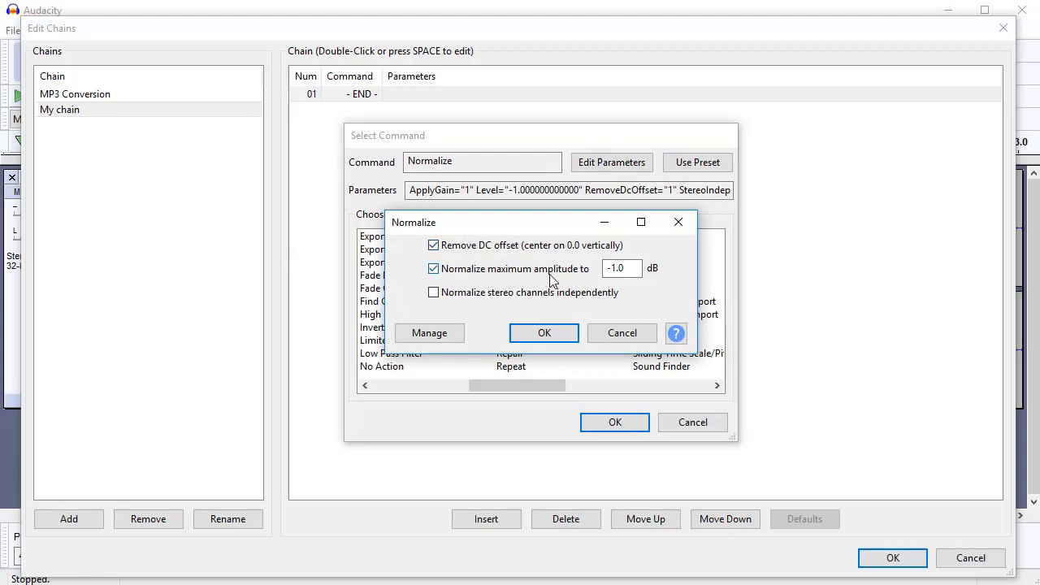
left_click(615, 268)
key("BackSpace")
type("2")
left_click(544, 334)
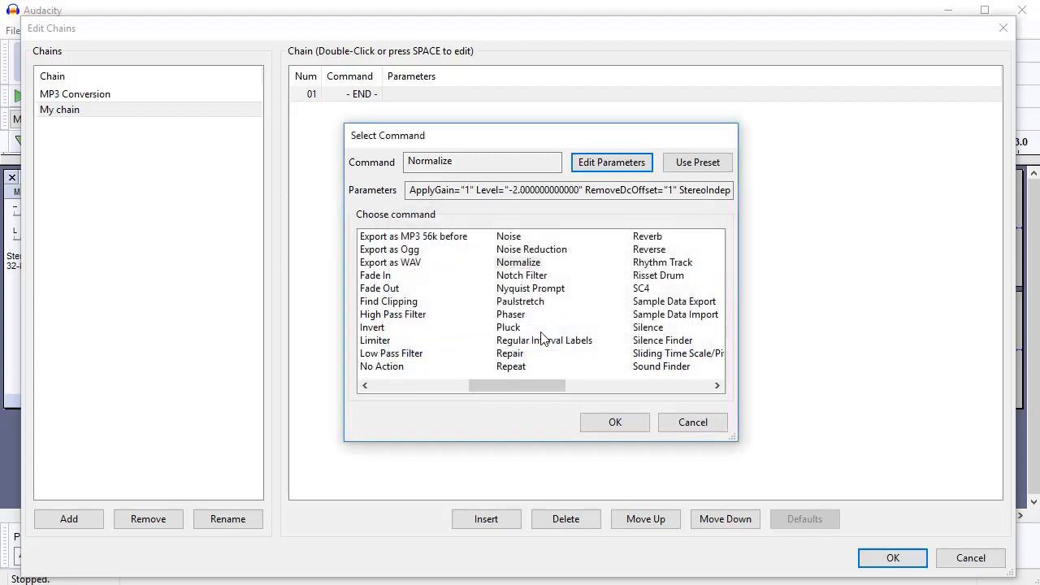
left_click(615, 422)
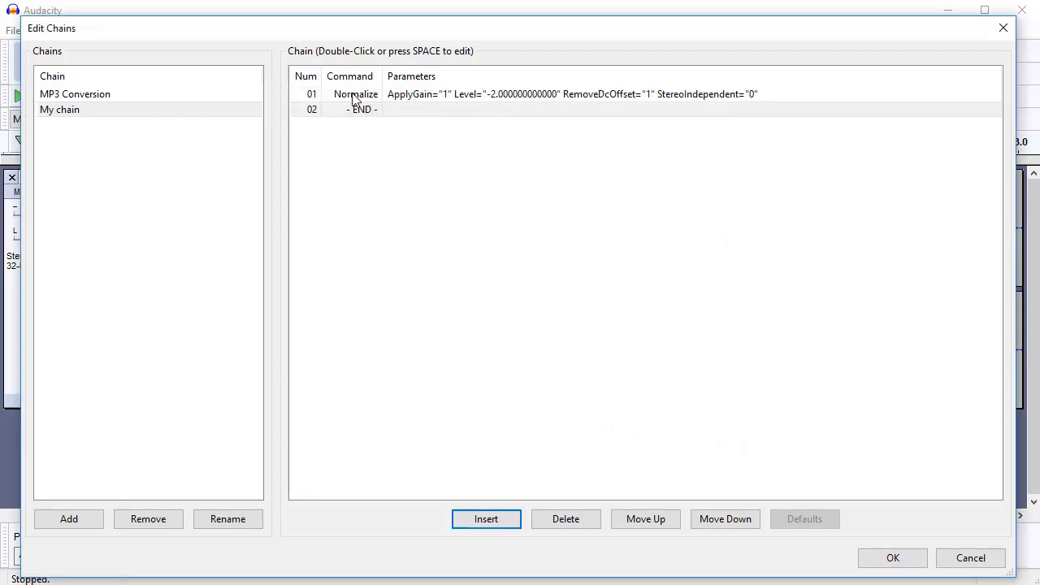
left_click(393, 96)
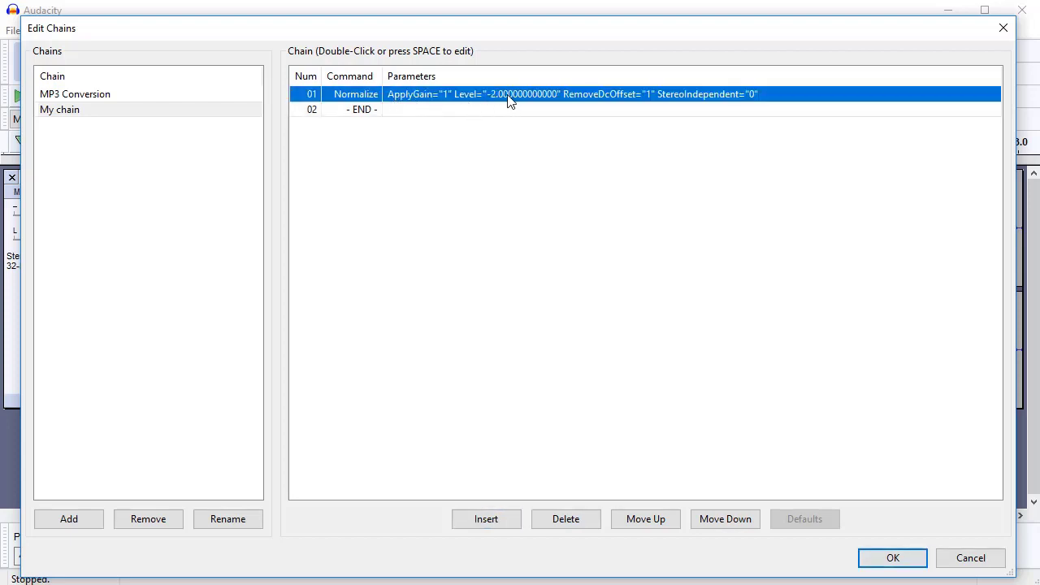
Insert an Equalization command and load the 100Hz Rumble low-cut preset curve.
left_click(487, 521)
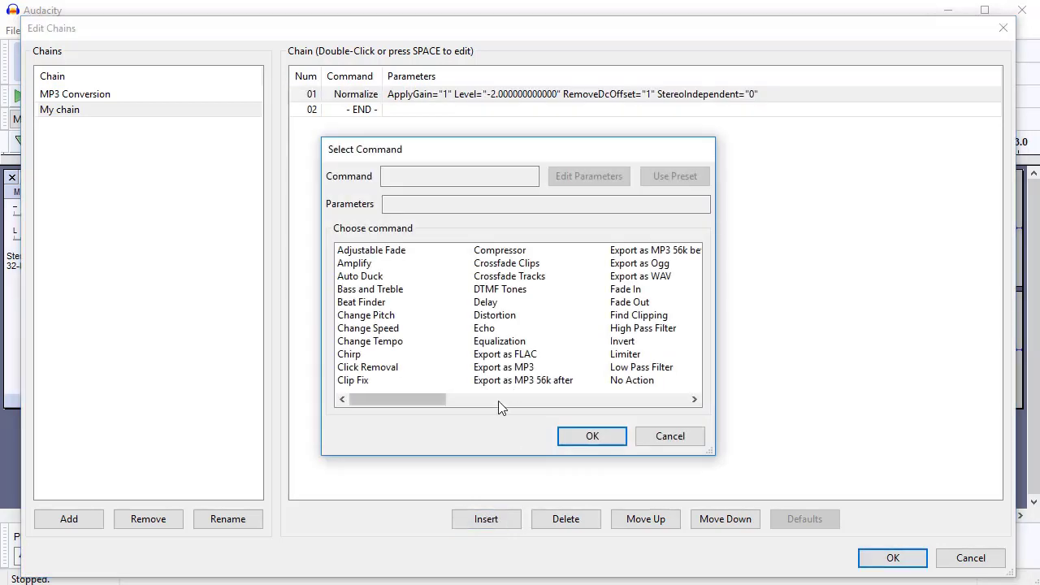
left_click(512, 341)
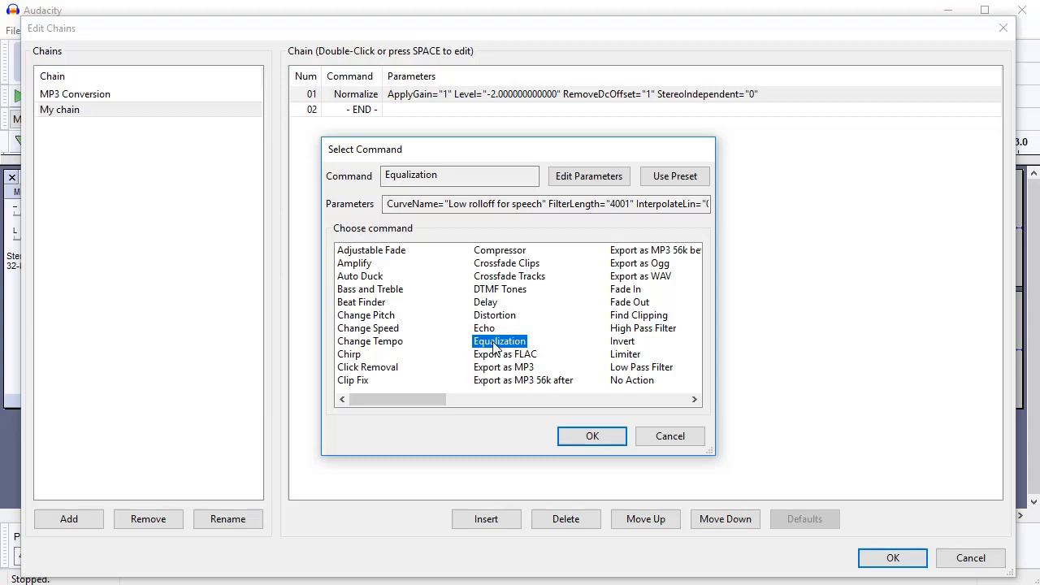
left_click(595, 174)
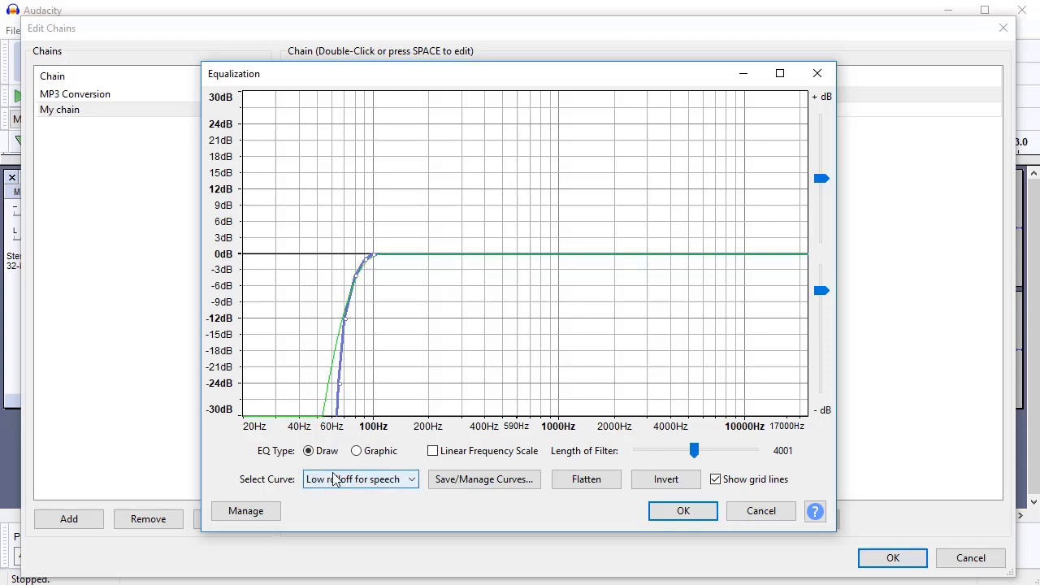
left_click(374, 481)
left_click(375, 527)
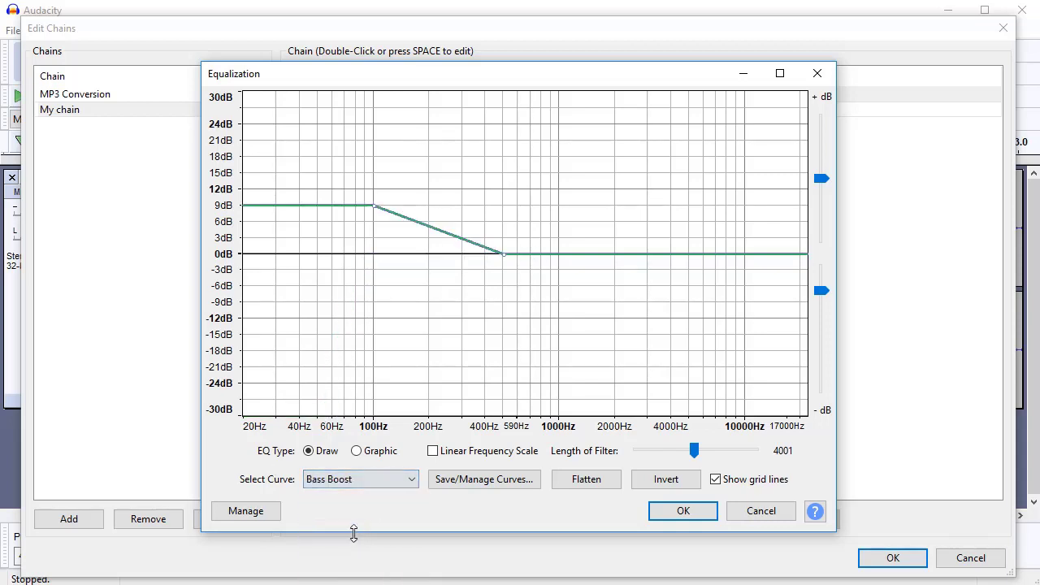
left_click(385, 481)
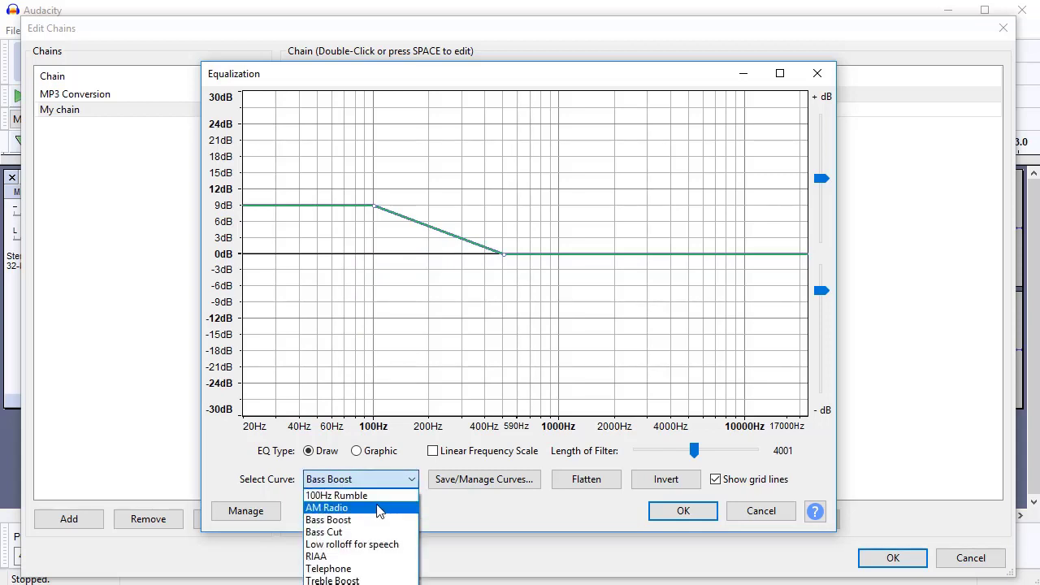
left_click(375, 494)
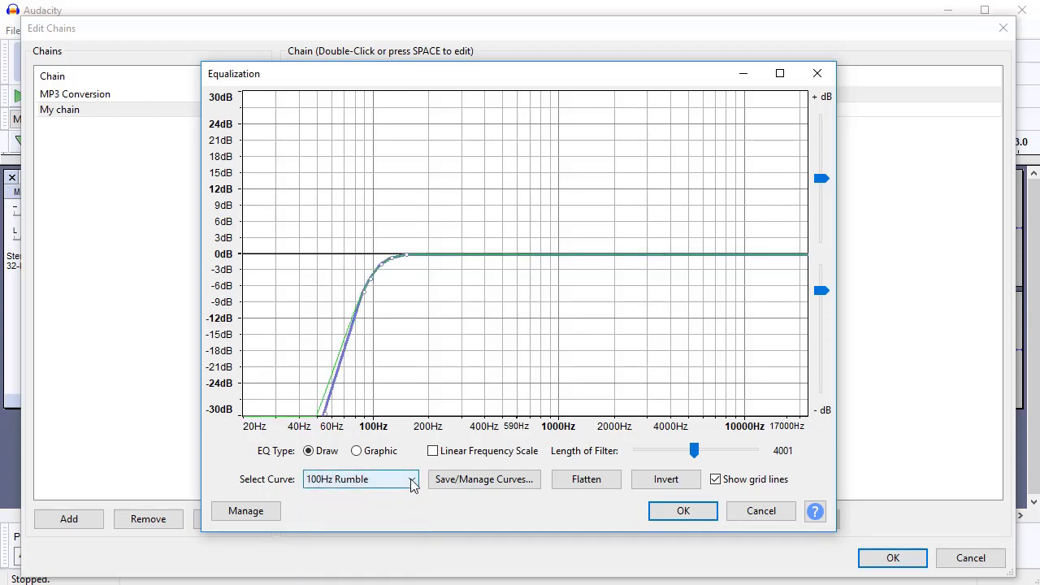
Shape the EQ curve with a slight 2–4kHz dip and about +1.5dB lift near 300Hz, then accept.
left_click(544, 258)
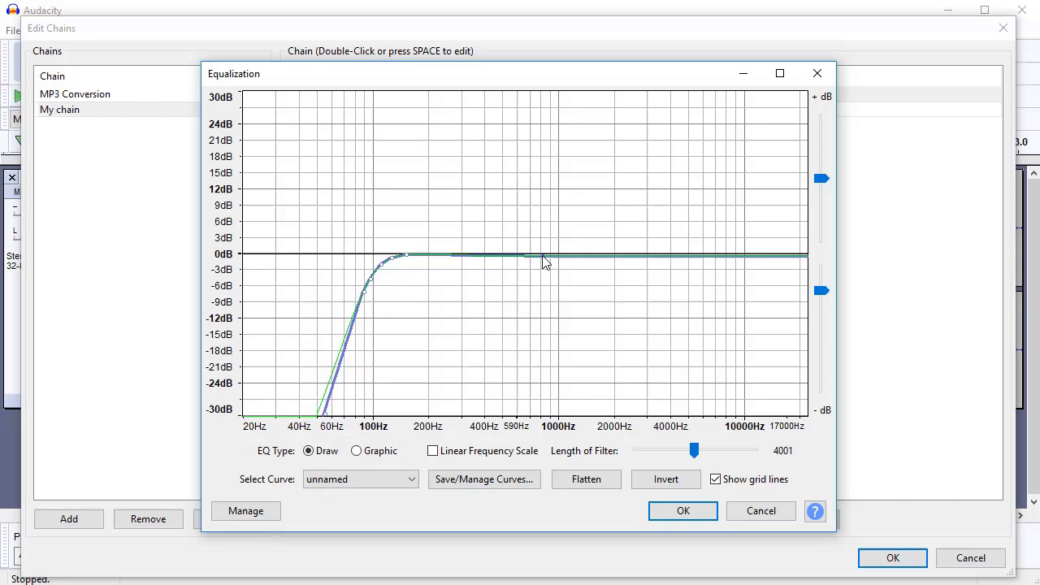
left_click(590, 267)
left_click(677, 265)
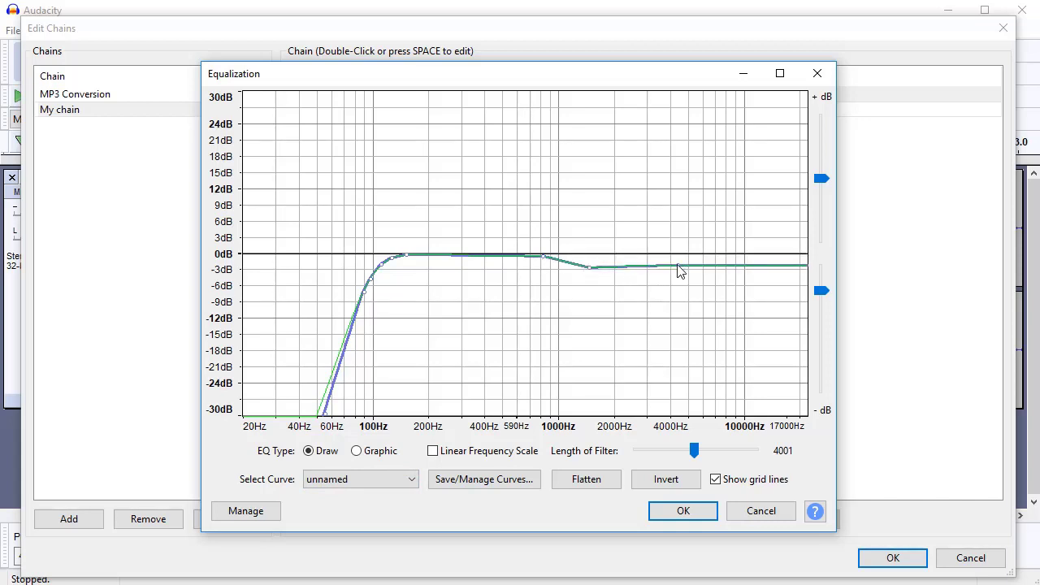
left_click(715, 260)
left_click_drag(715, 260, 679, 267)
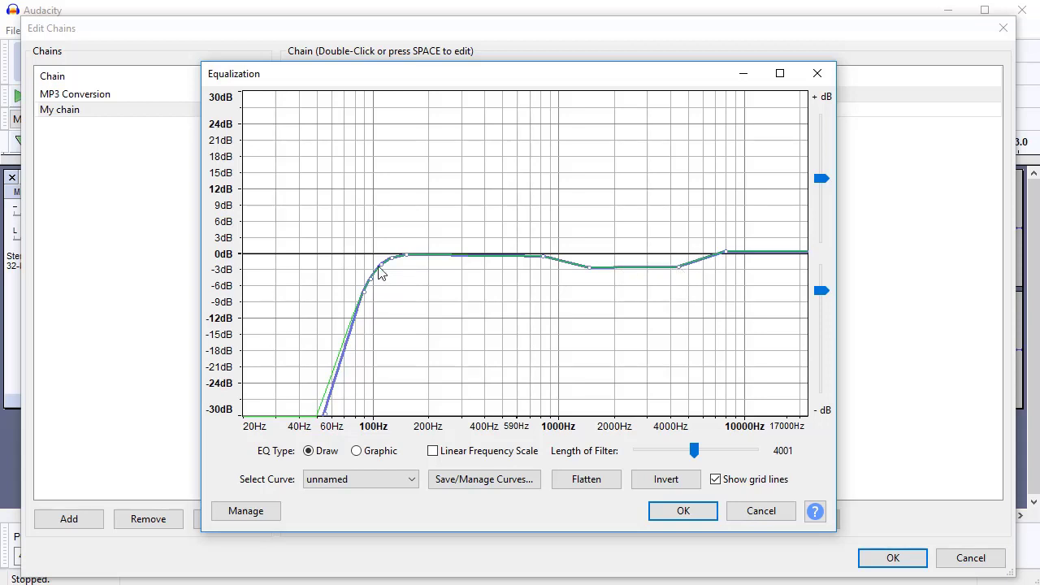
left_click(457, 254)
left_click_drag(431, 256, 467, 245)
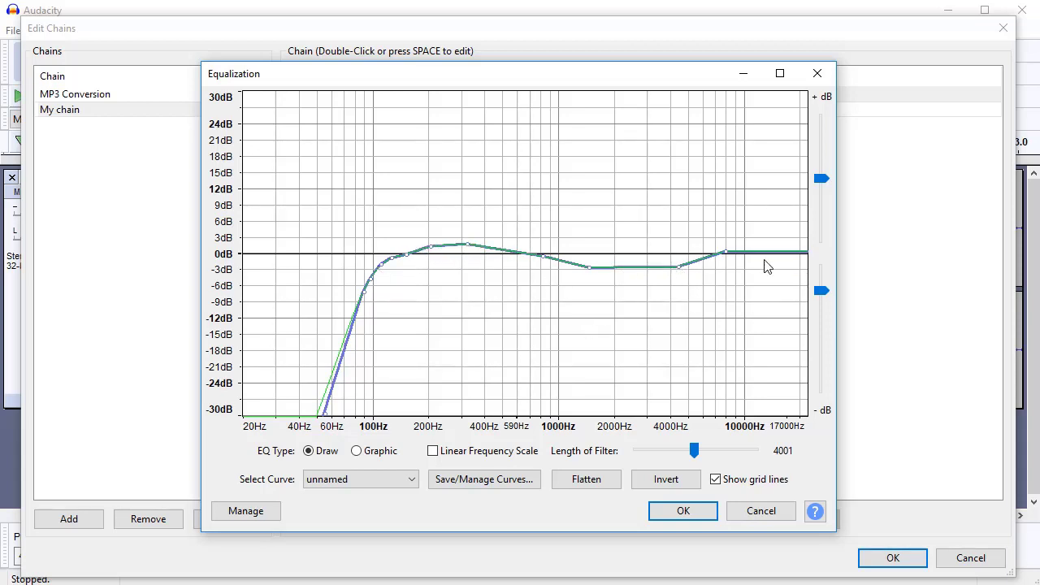
left_click(685, 514)
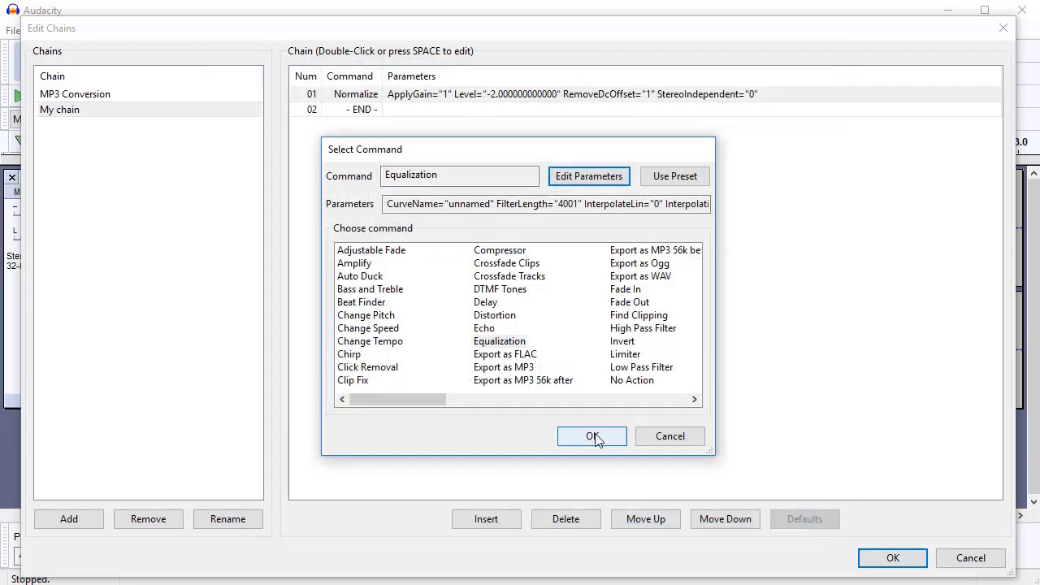
Add the Equalization step to My chain and select the Normalize row.
left_click(593, 441)
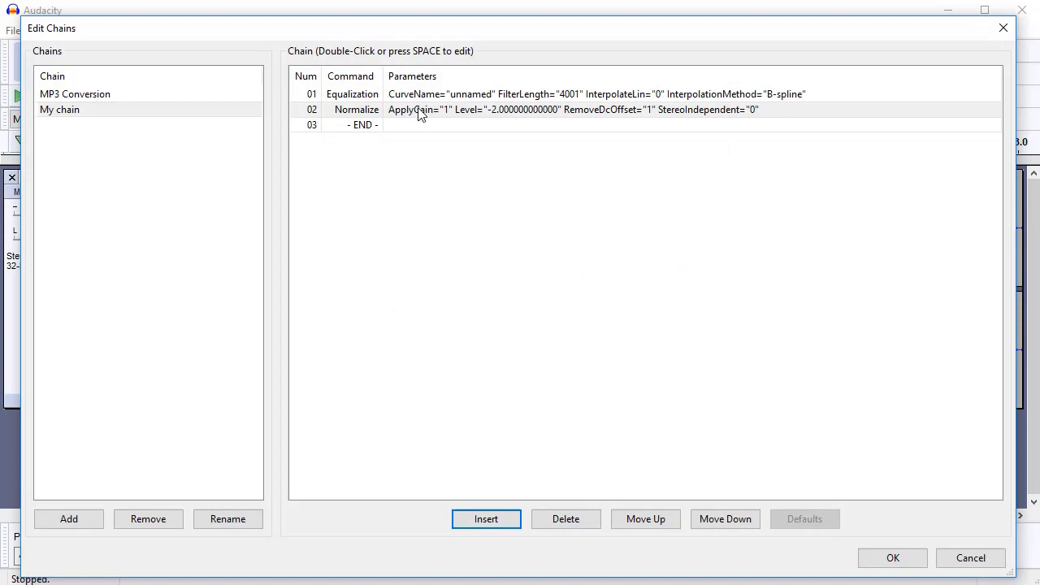
left_click(374, 97)
left_click(366, 114)
left_click(366, 99)
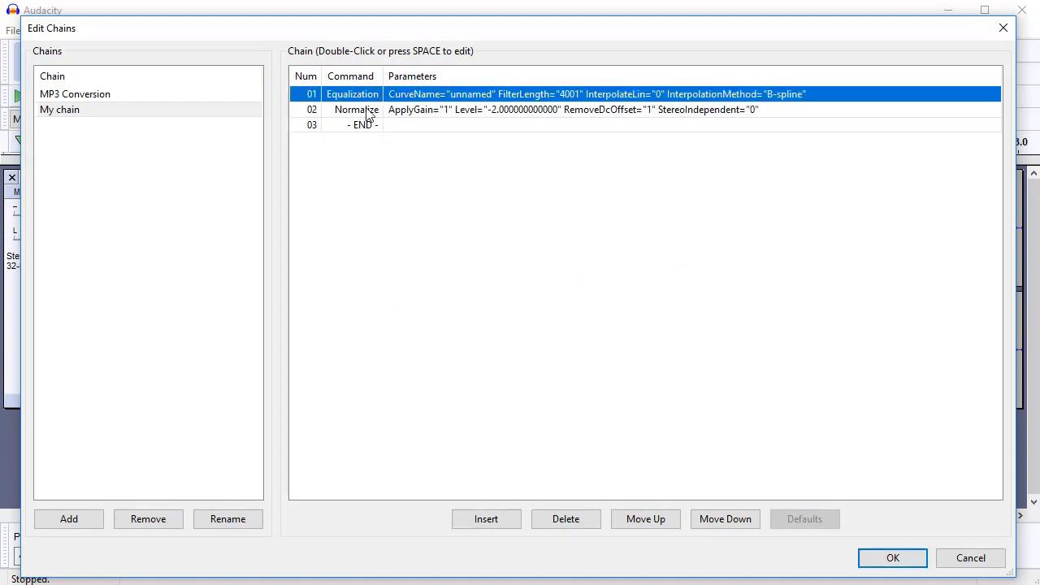
left_click(367, 124)
left_click(367, 95)
left_click(366, 110)
left_click(368, 99)
left_click(368, 112)
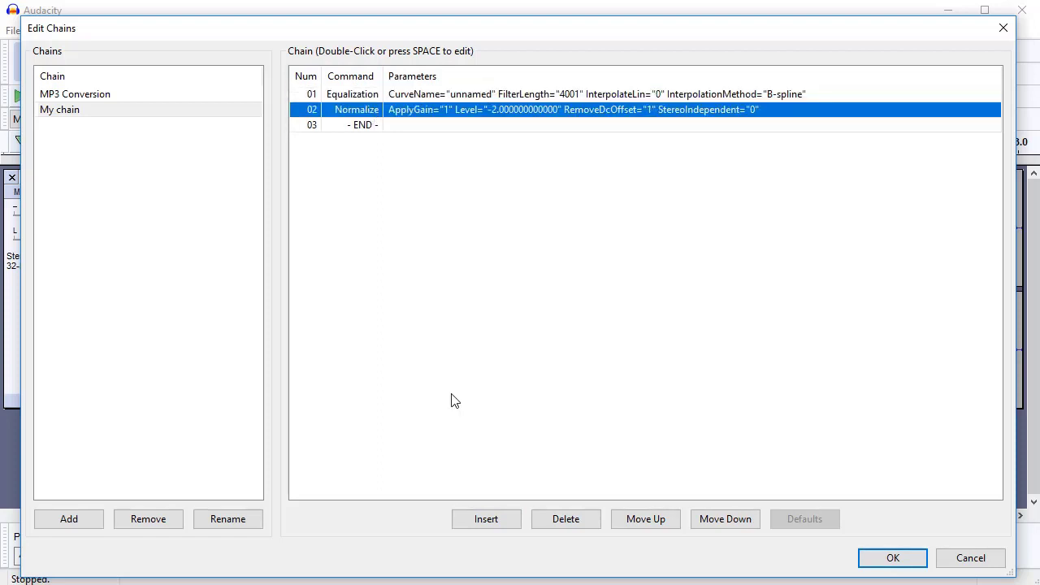
Insert a Compressor with default settings (2:1 ratio, -12 dB threshold) before Normalize.
left_click(491, 525)
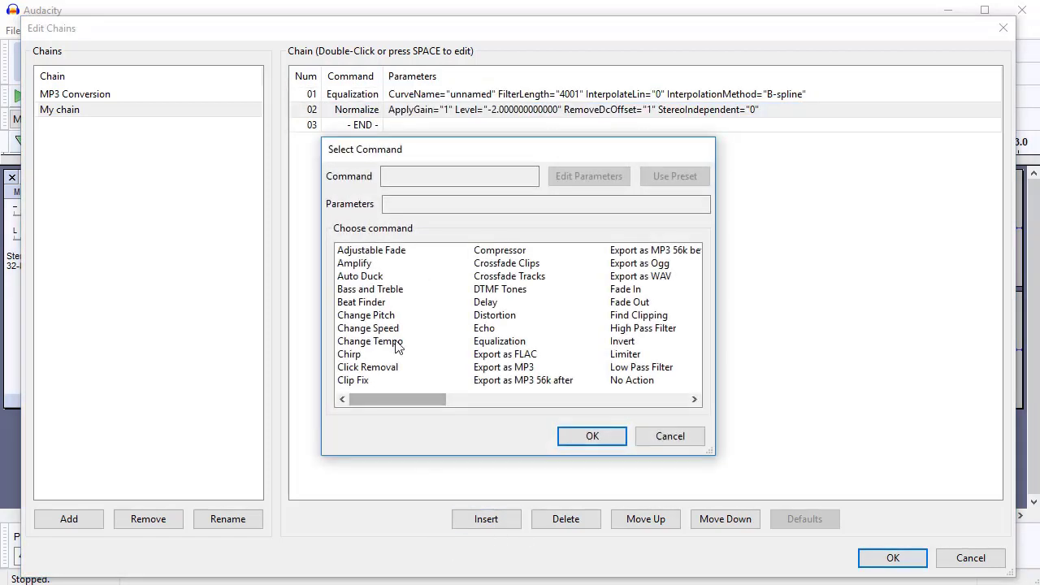
left_click(503, 253)
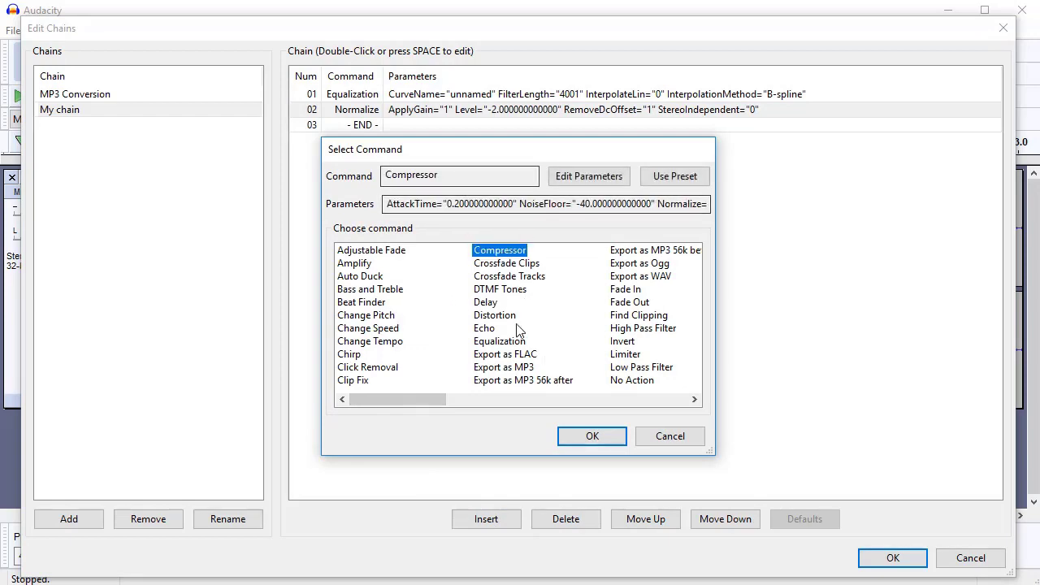
left_click(568, 175)
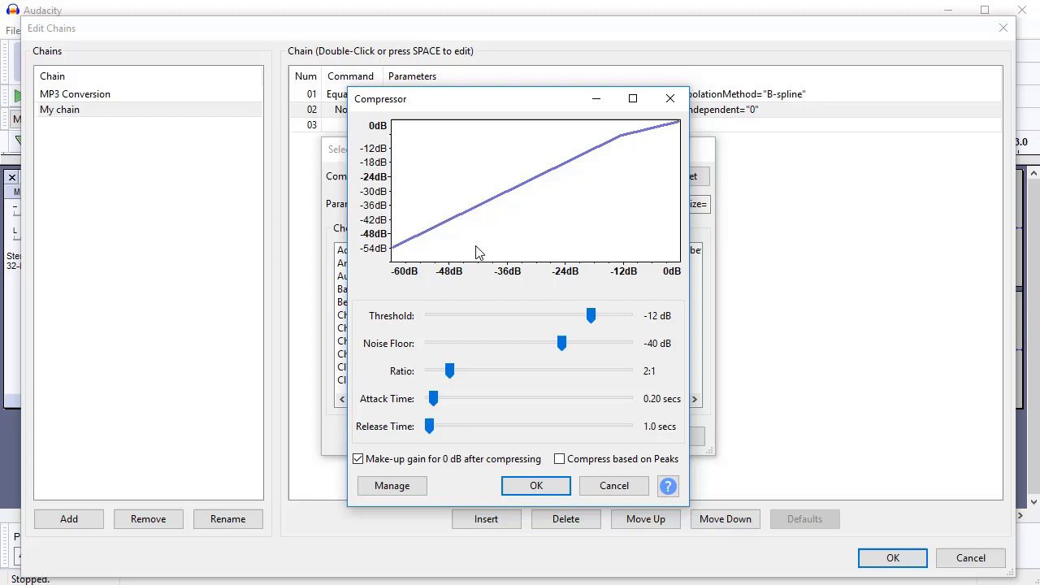
left_click(535, 486)
left_click(595, 434)
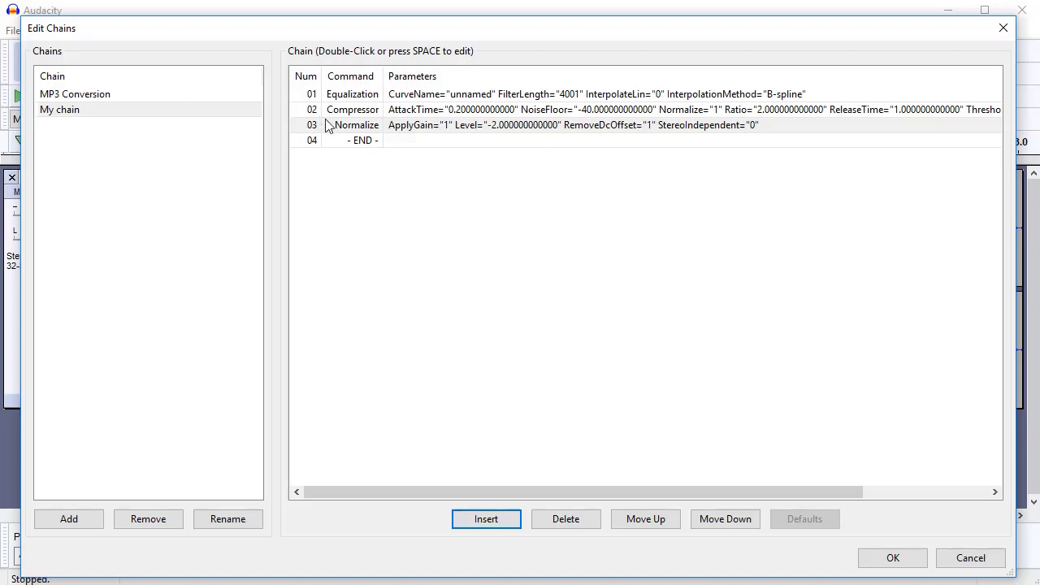
Save My chain, select the whole vocal track, and apply My chain to the current project.
left_click(893, 557)
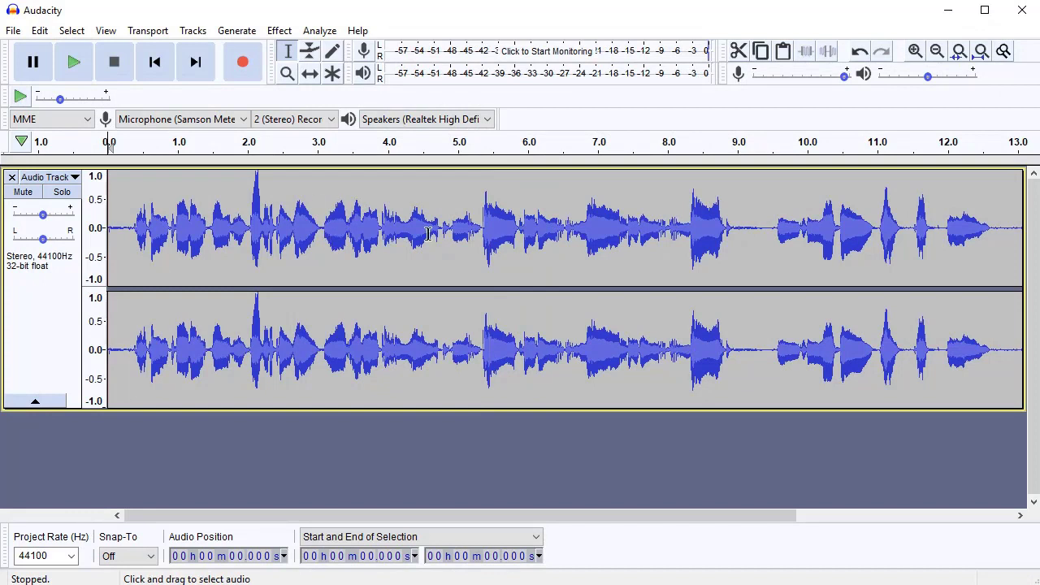
key("ctrl+a")
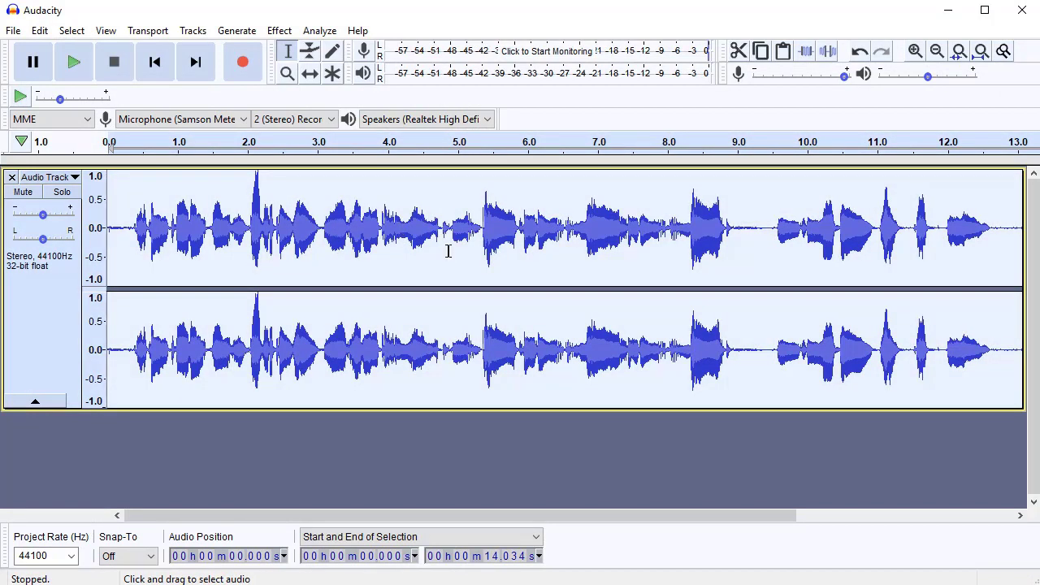
left_click(13, 30)
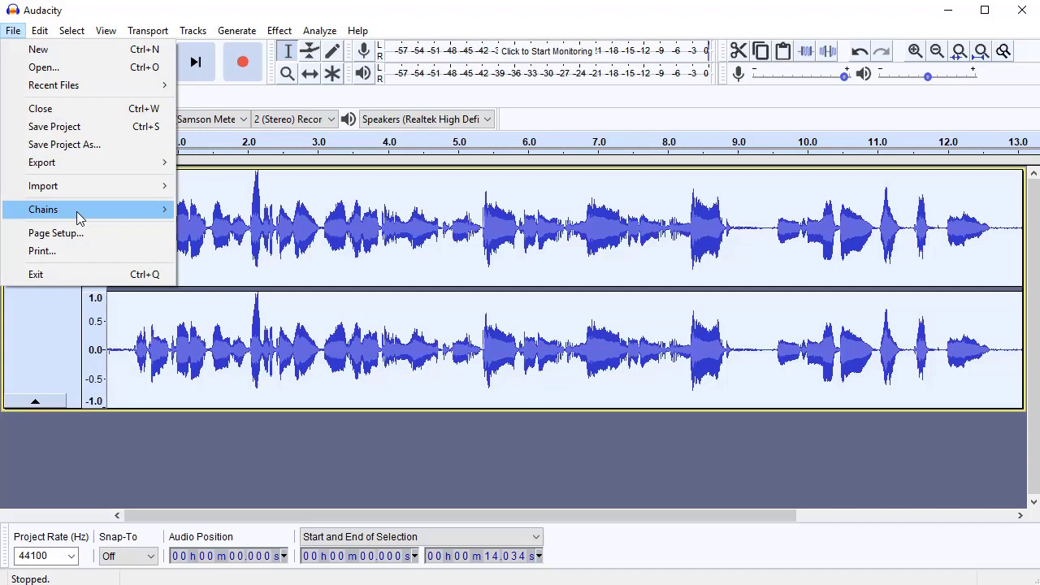
mouse_move(81, 216)
left_click(245, 210)
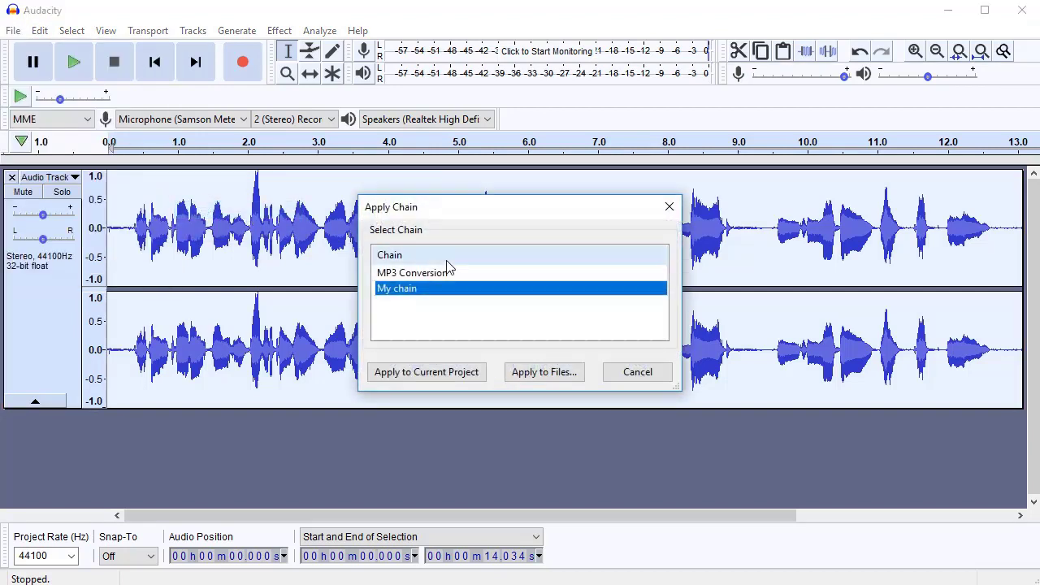
left_click(418, 274)
left_click(416, 291)
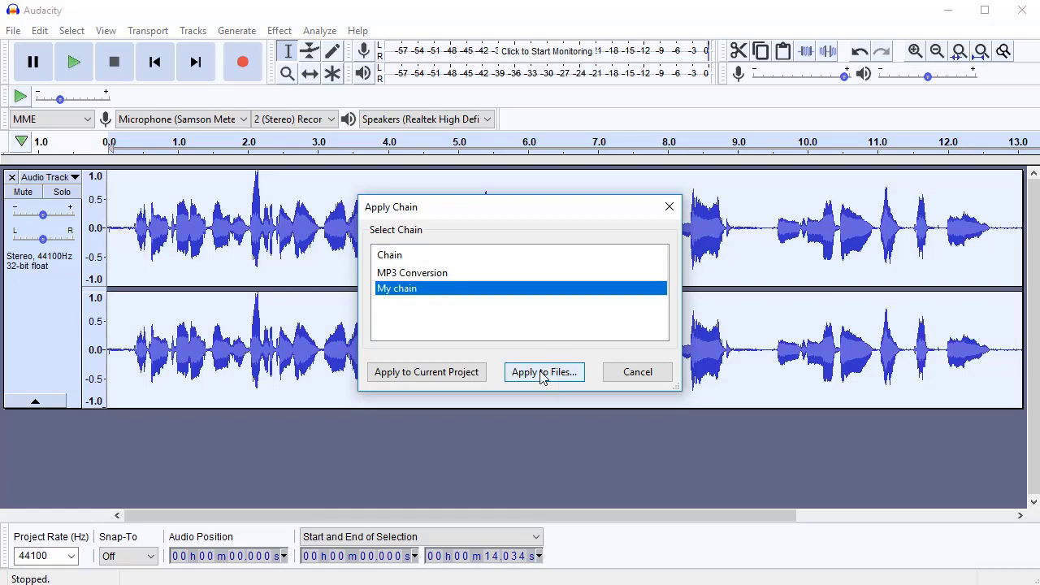
left_click(440, 381)
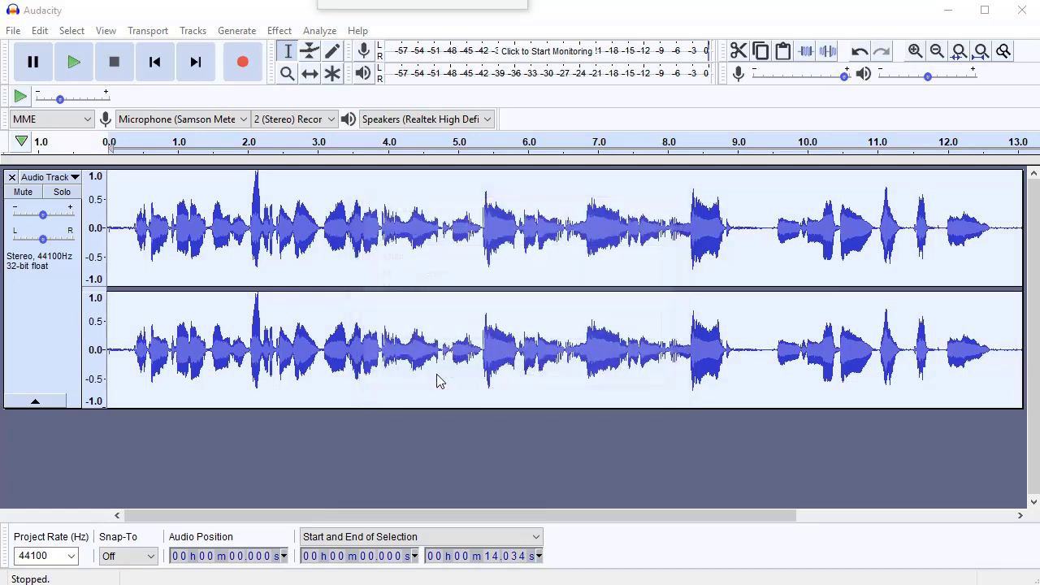
left_click(406, 224)
left_click(204, 214)
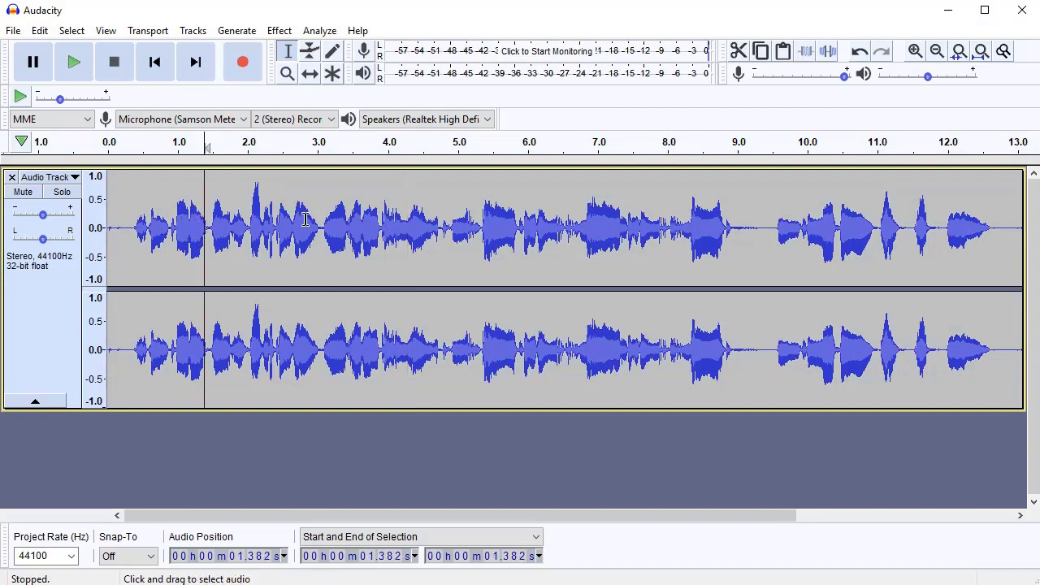
left_click(340, 242)
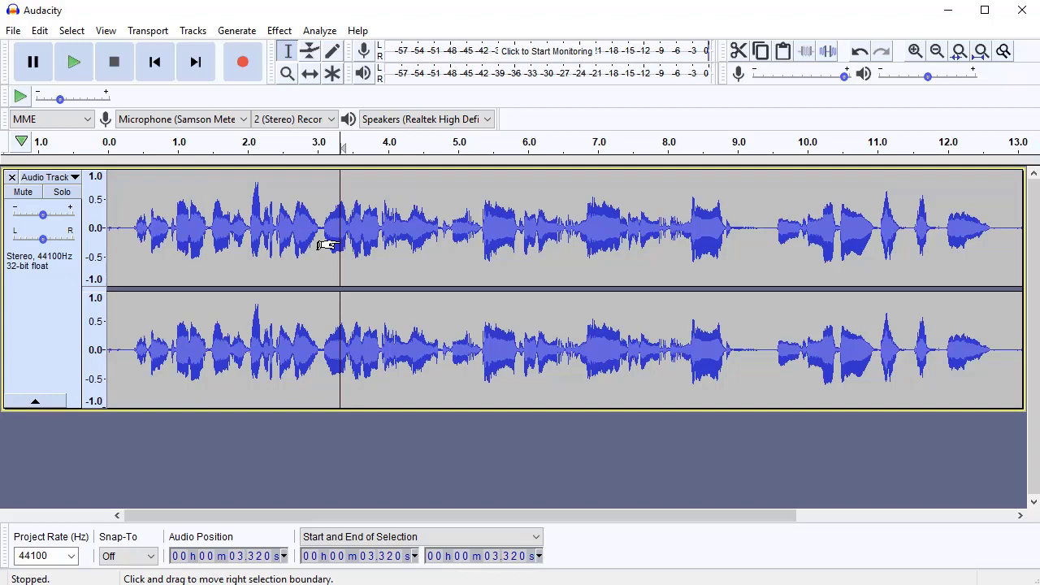